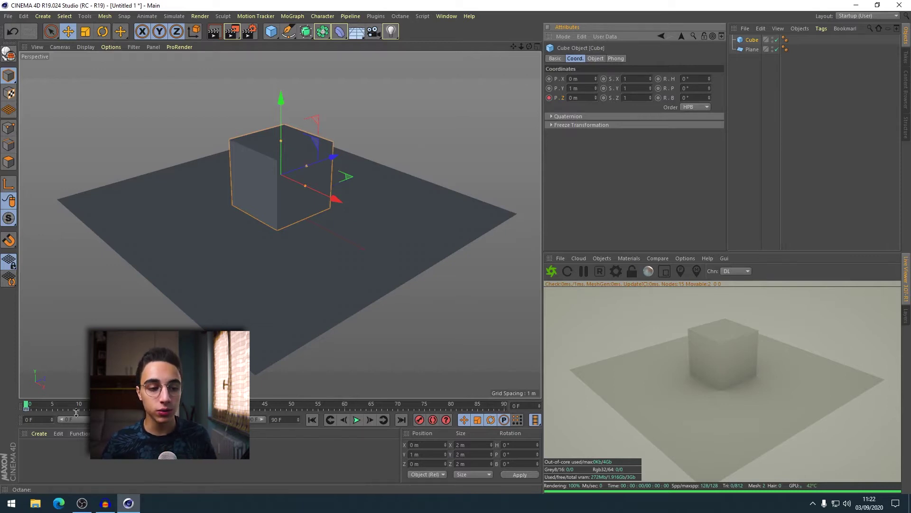
Step: Move the cube along its Z axis to 2.96 m at frame 10 and keyframe its Z position
drag(26, 411, 66, 414)
click(26, 418)
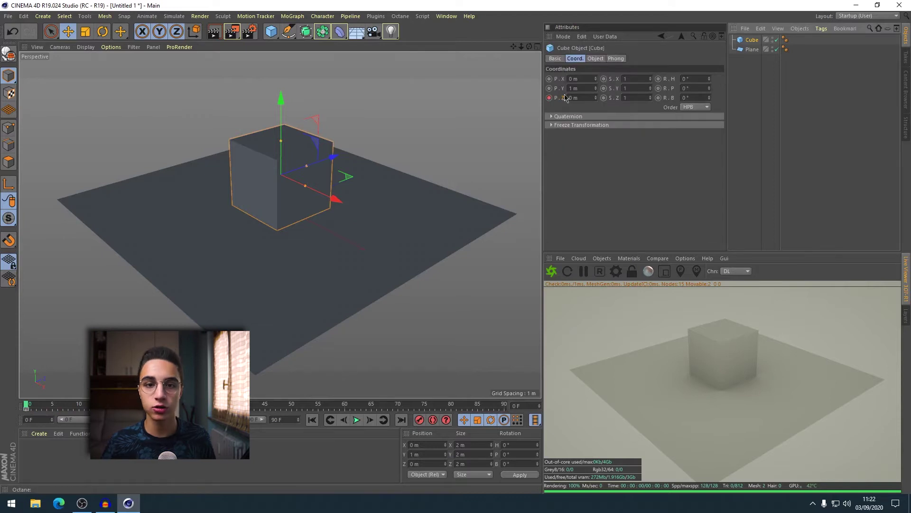
drag(29, 411, 78, 409)
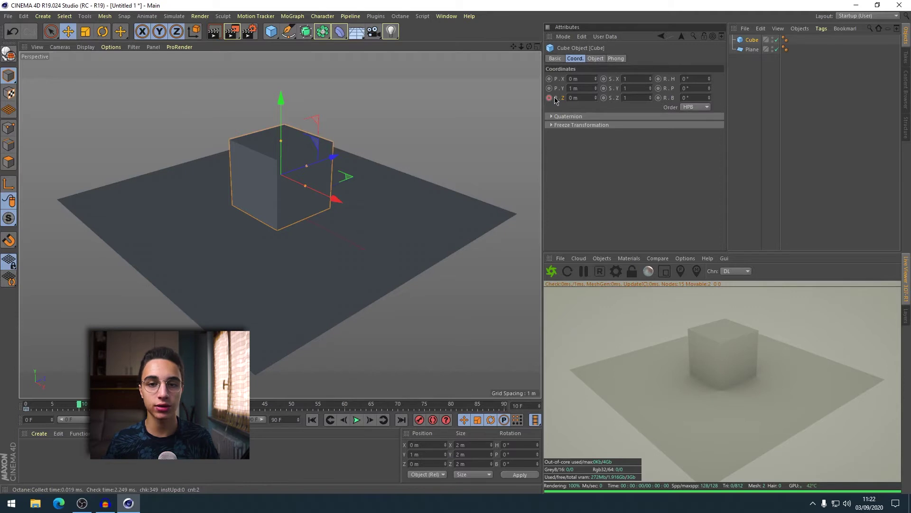
drag(333, 157, 464, 158)
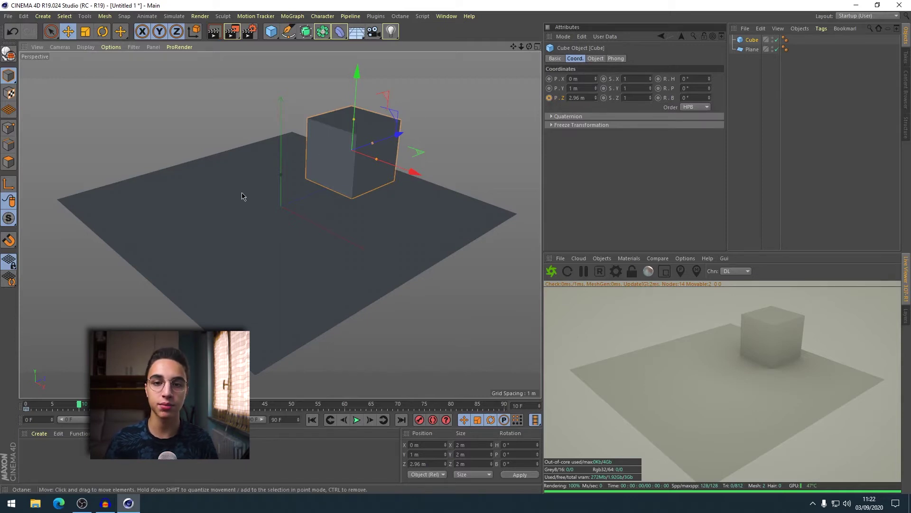
click(549, 98)
Step: Play the cube's animation from the start and return to frame 0
click(313, 420)
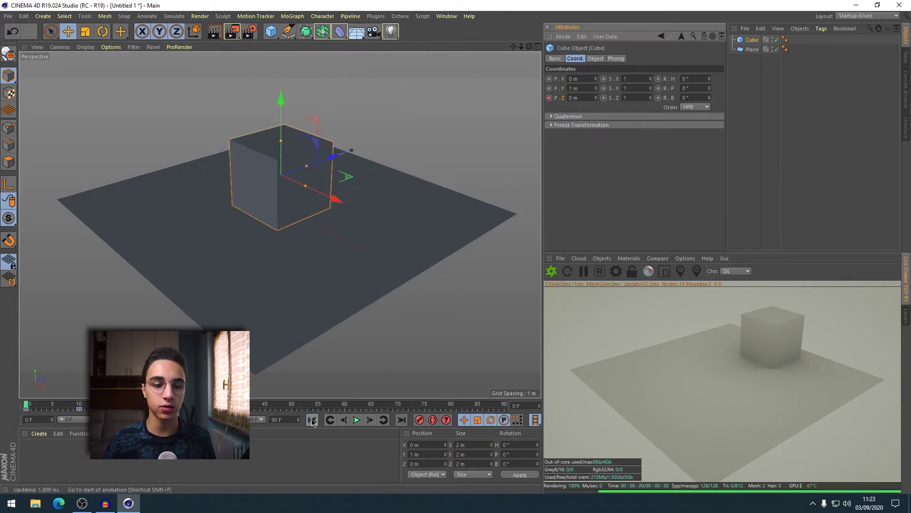
click(357, 420)
click(356, 420)
drag(159, 407, 26, 408)
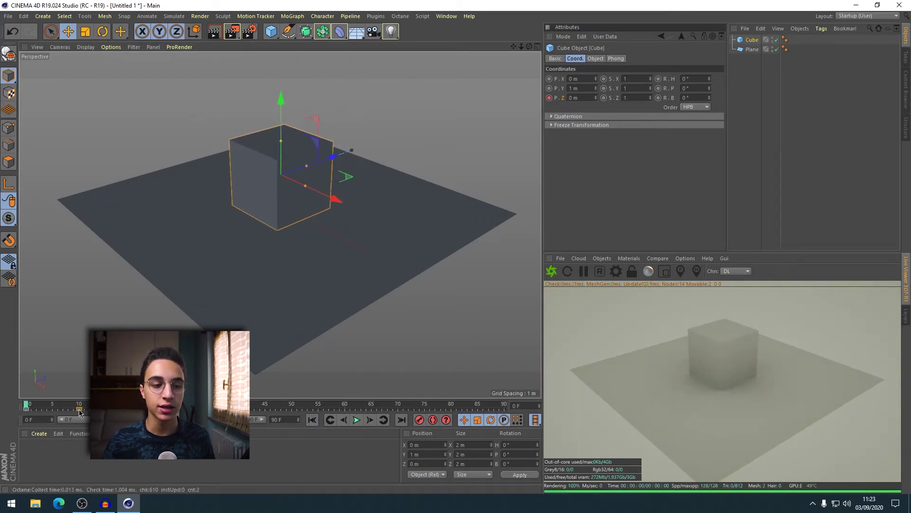
Step: Move the cube's second position key from frame 10 to frame 20 and play the animation
click(79, 409)
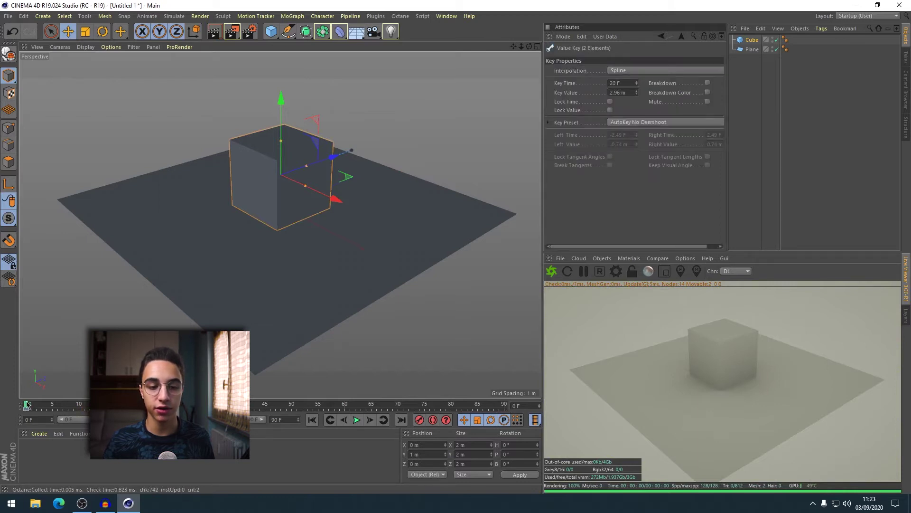
click(357, 420)
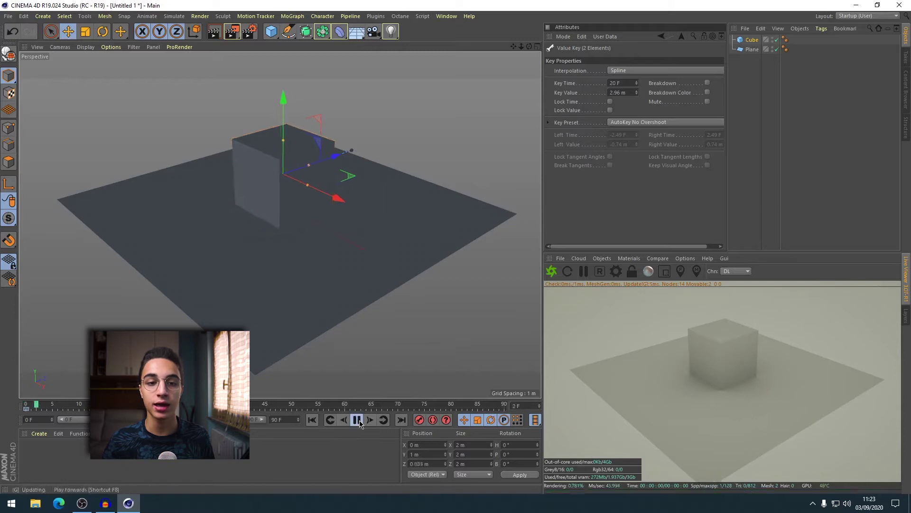
click(357, 420)
Step: Replay the cube's movement from a raised side view to examine how it speeds up and slows down, ending at frame 0
scroll(401, 185, up, 3)
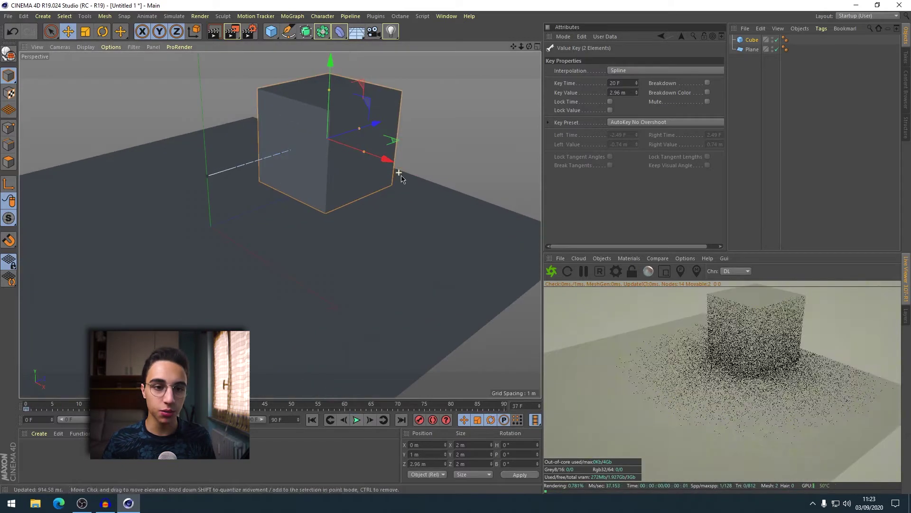
alt+drag(414, 204, 400, 245)
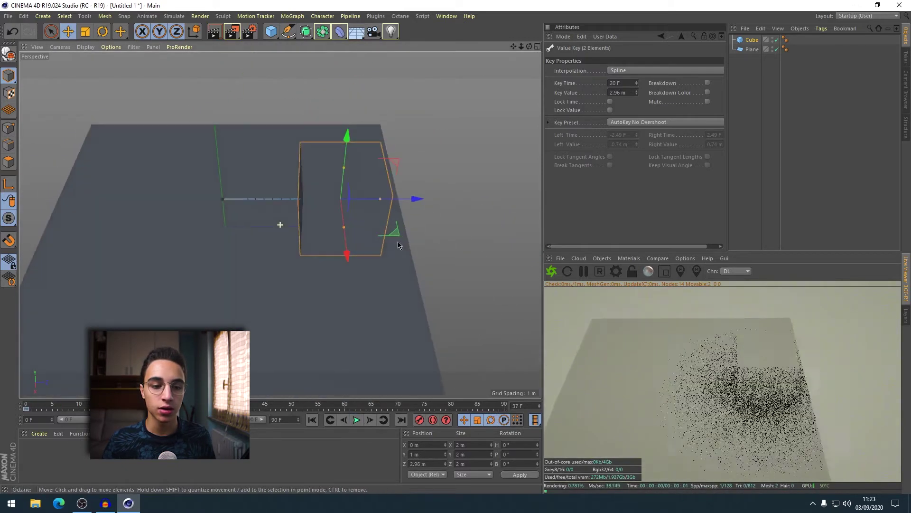
click(357, 420)
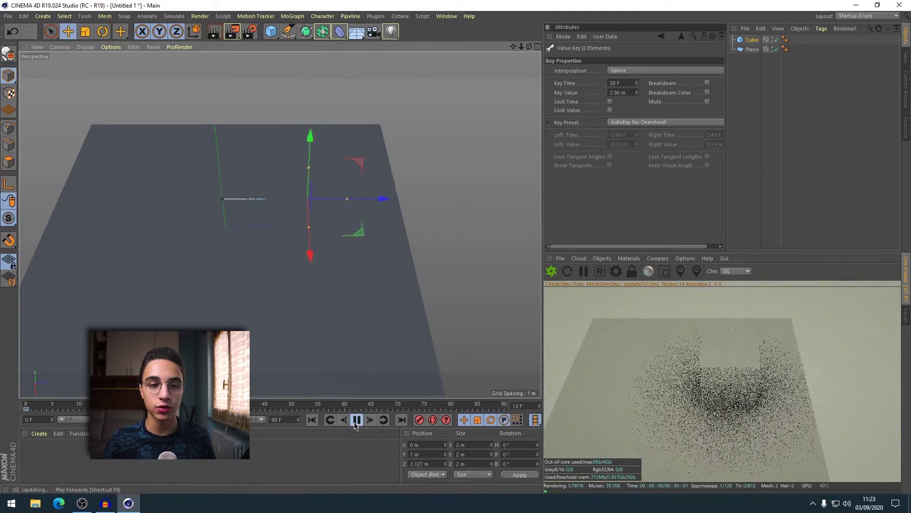
click(357, 420)
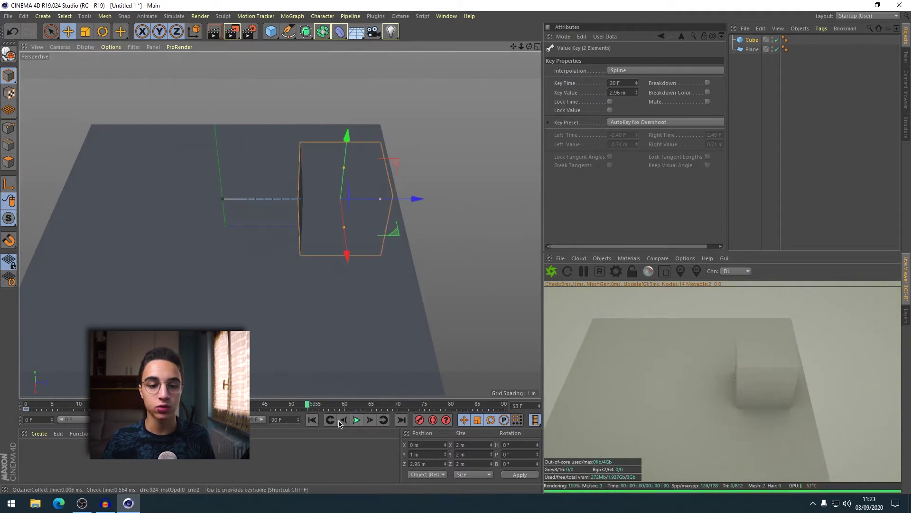
click(312, 420)
click(357, 420)
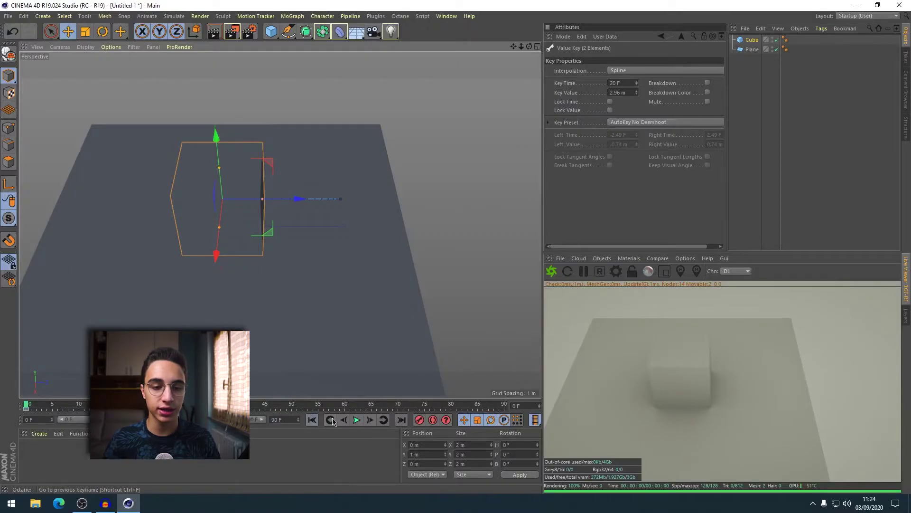
click(356, 420)
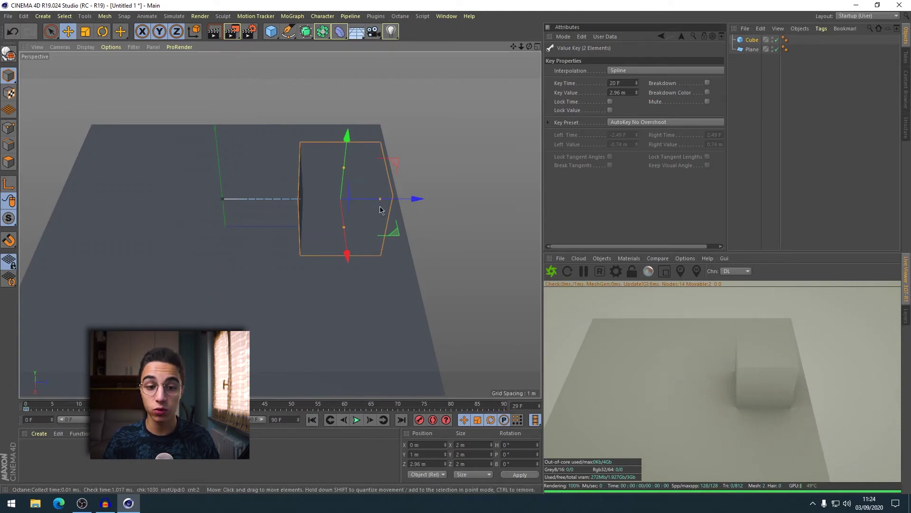
click(312, 420)
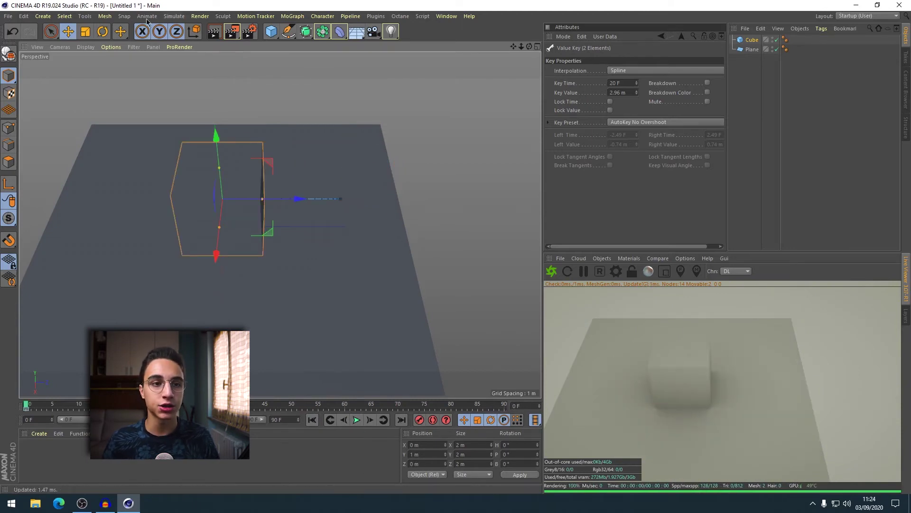
Step: Open the Timeline window with the cube's keys and place it clear of the cube in the viewport
click(448, 16)
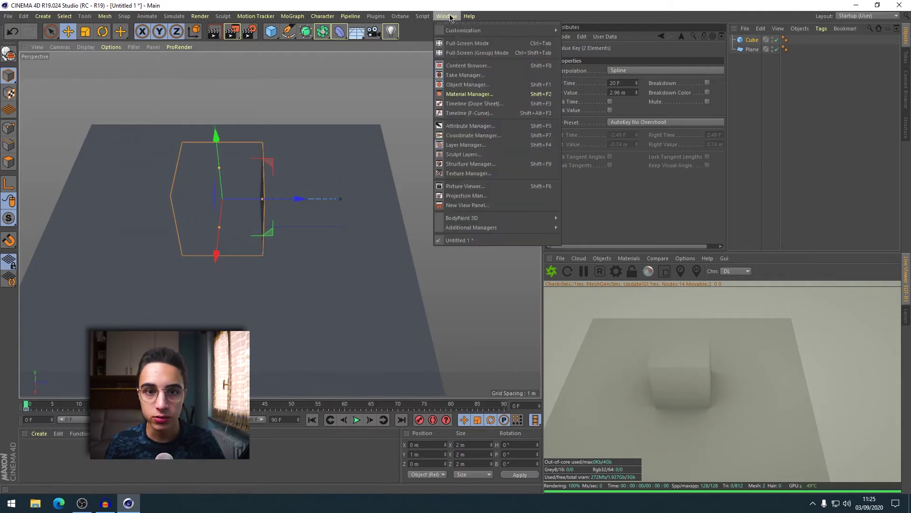
click(477, 115)
drag(471, 91, 662, 121)
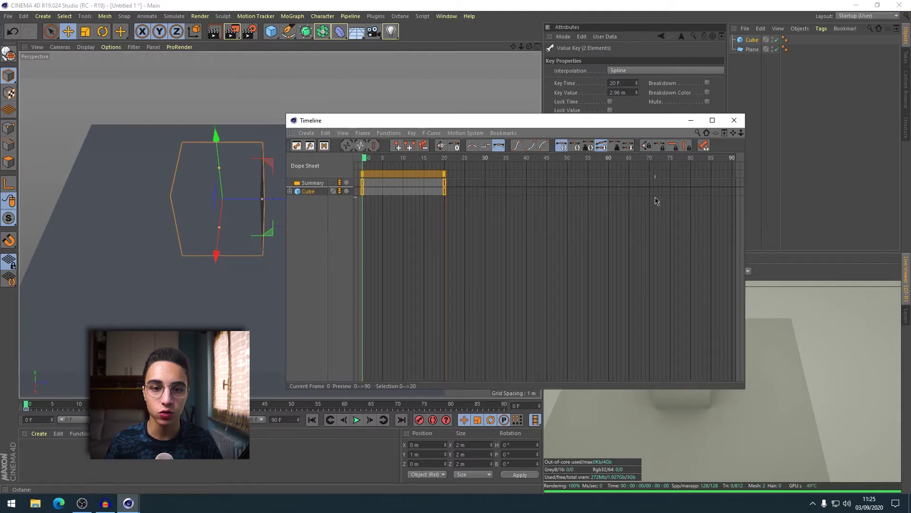
drag(564, 247, 567, 248)
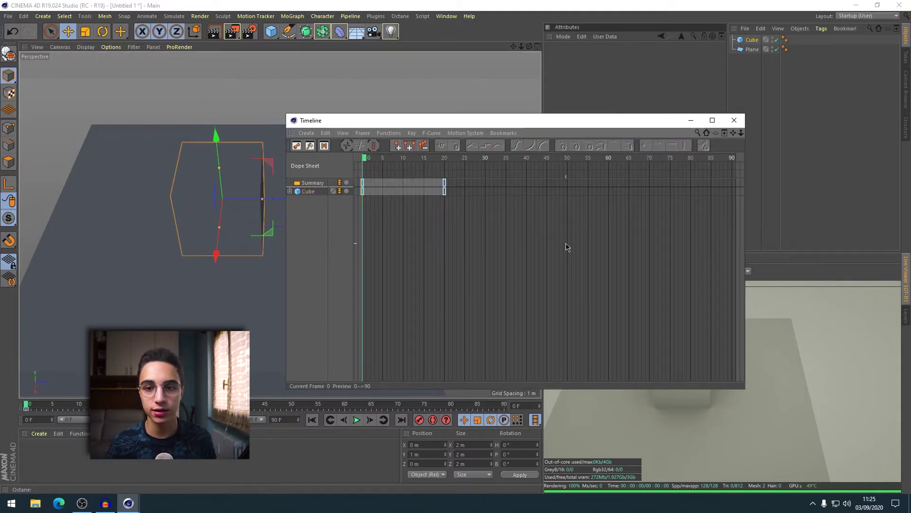
drag(271, 5, 598, 182)
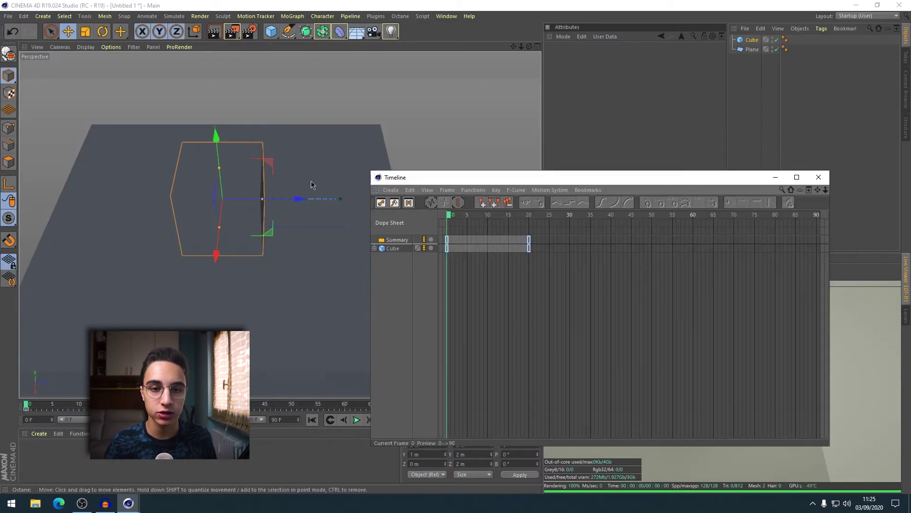
click(469, 190)
click(468, 190)
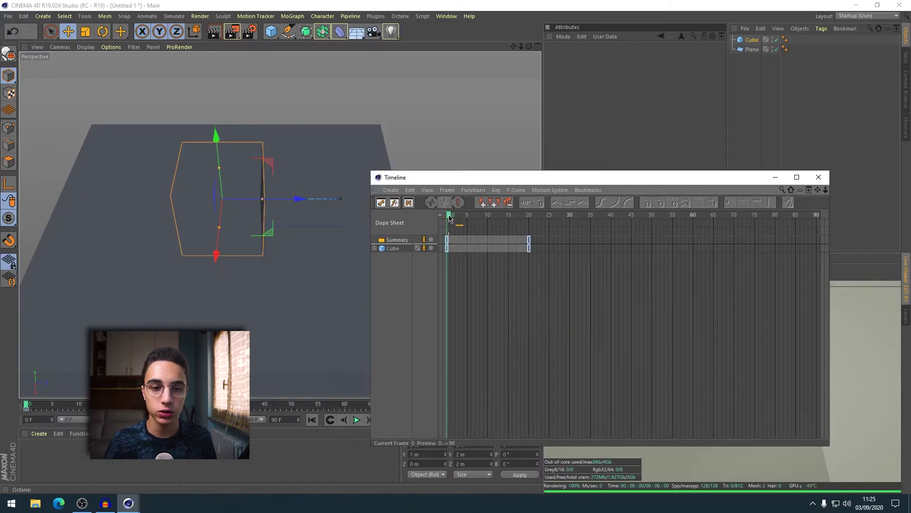
mouse_move(450, 217)
mouse_down()
mouse_move(492, 218)
mouse_move(448, 218)
mouse_up()
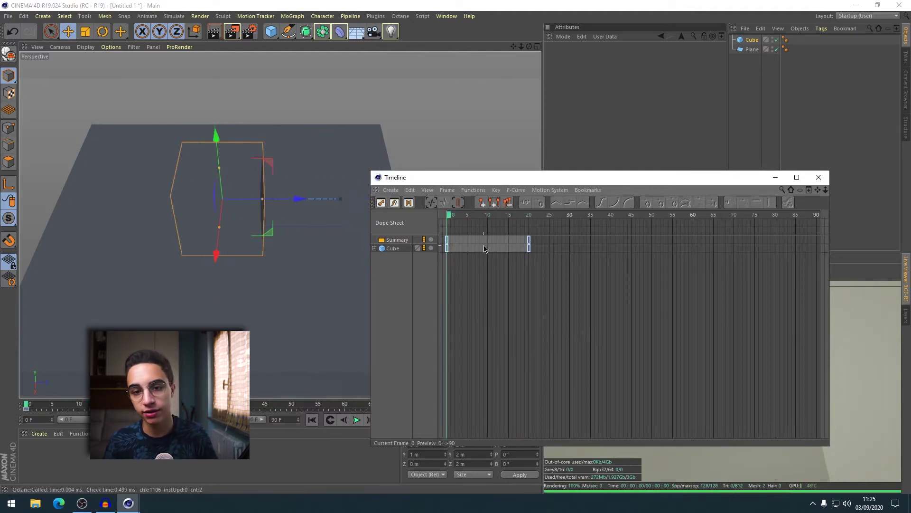
Step: Set both cube position keys to linear interpolation and play the animation from frame 0
drag(556, 277, 438, 224)
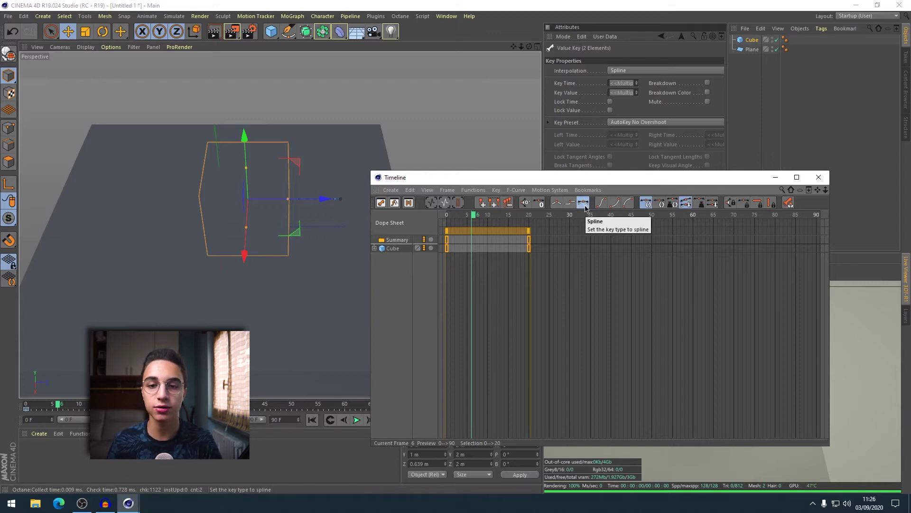
click(555, 203)
click(536, 295)
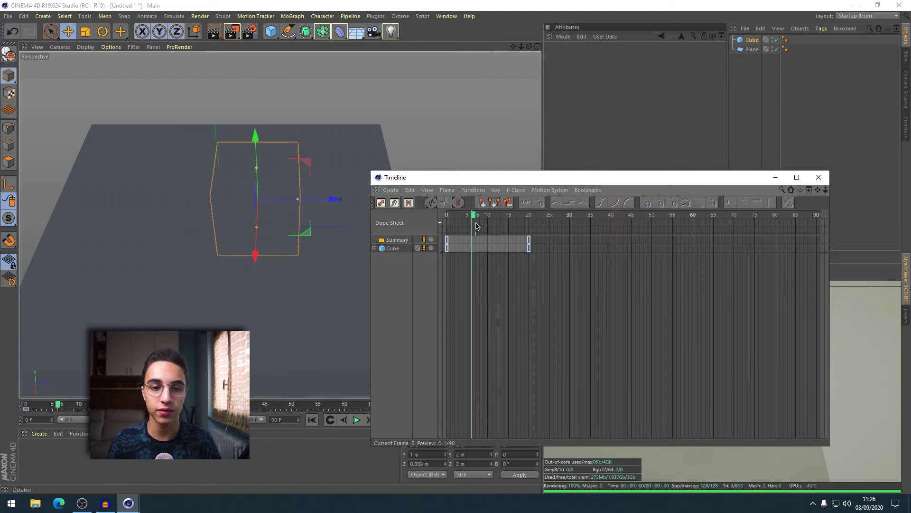
drag(477, 217, 447, 218)
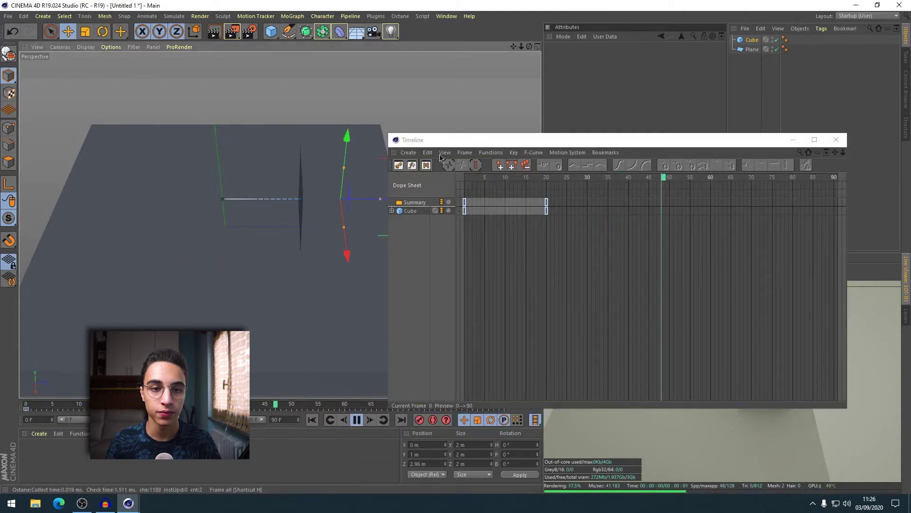
drag(506, 136, 607, 126)
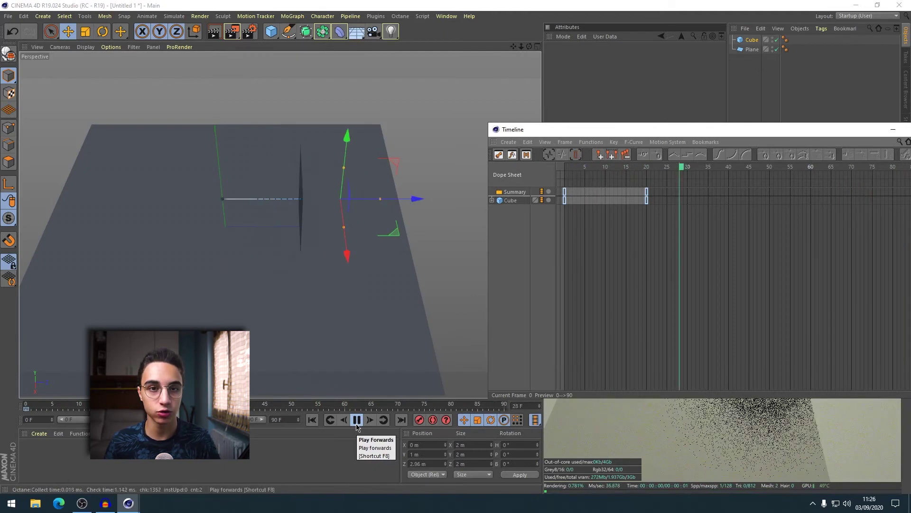
click(357, 425)
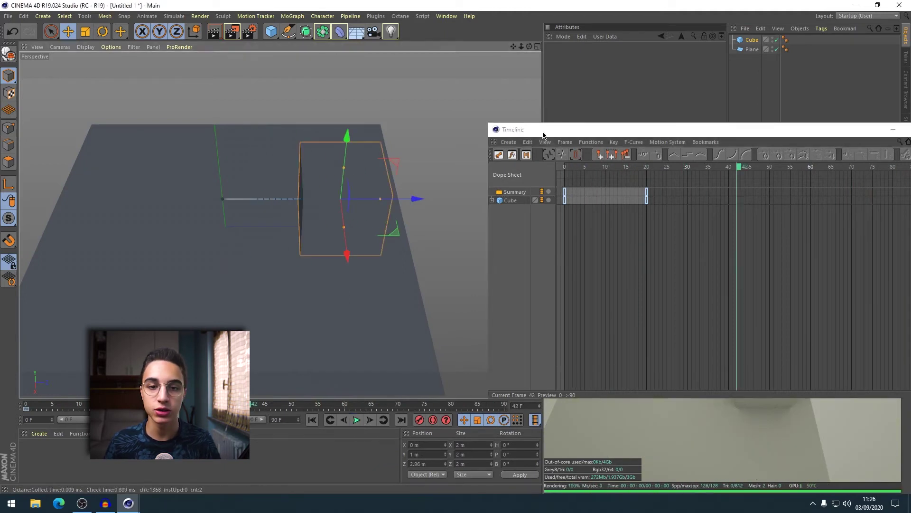
Step: Set both cube position keys to step interpolation and play the animation from the start
drag(543, 134, 461, 137)
drag(476, 181, 570, 214)
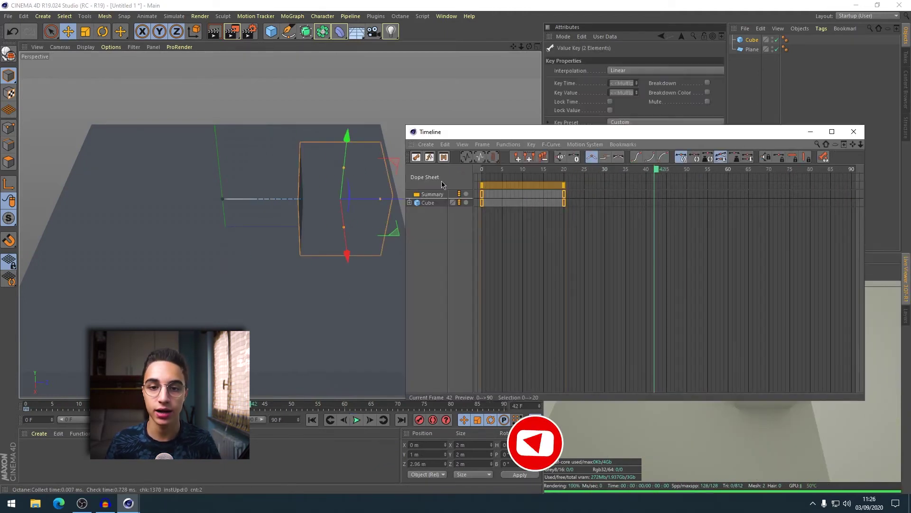
click(606, 157)
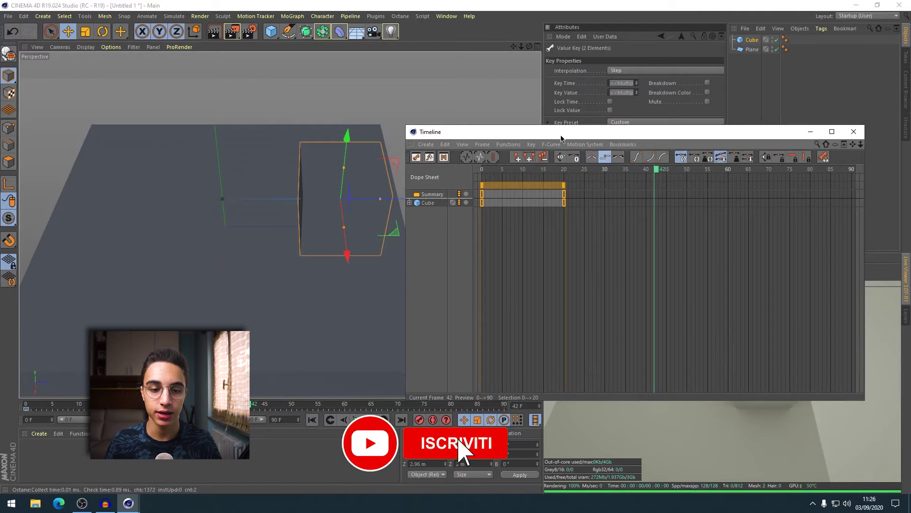
drag(557, 137, 653, 136)
click(312, 419)
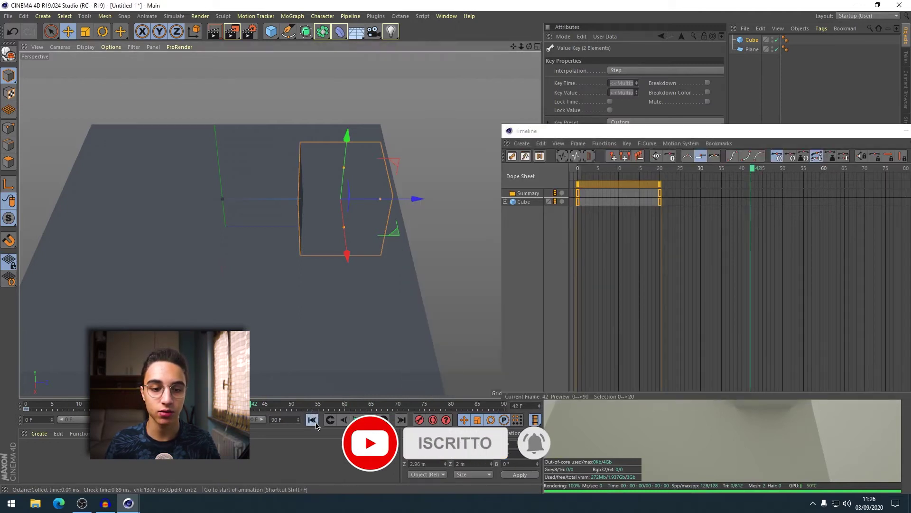
click(356, 420)
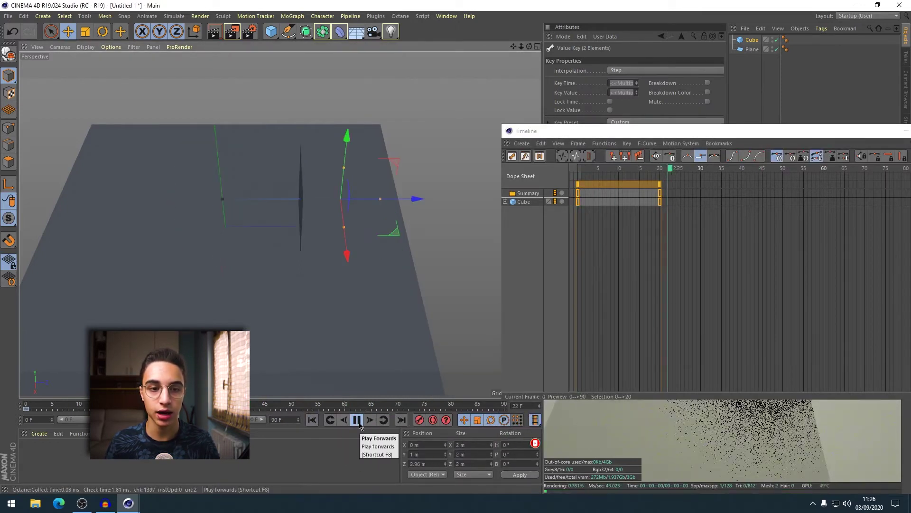
click(356, 420)
Step: Set both cube position keys to spline interpolation and switch the Timeline to F-Curve mode
drag(660, 174, 549, 191)
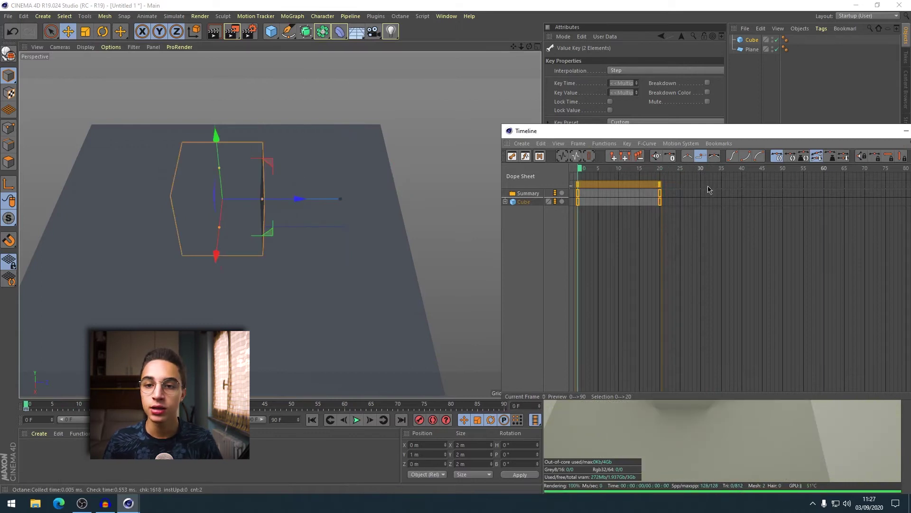
click(715, 157)
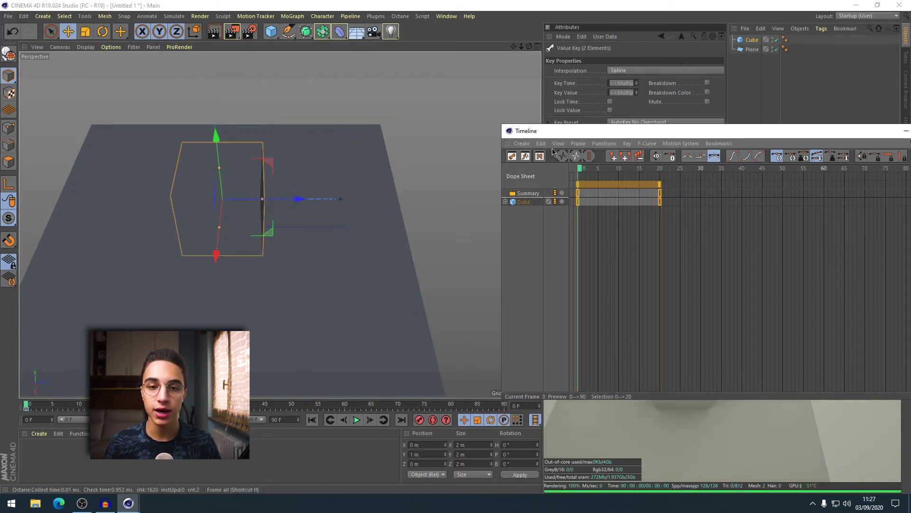
click(526, 157)
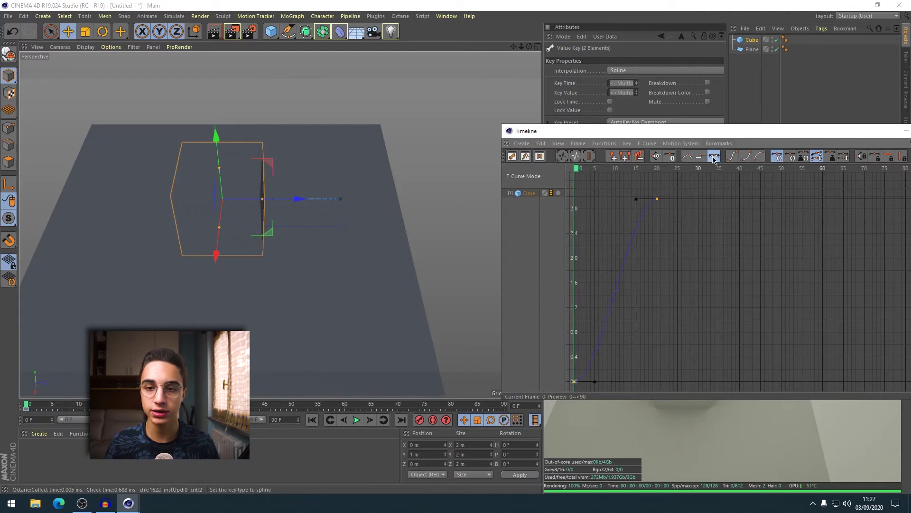
Step: Lengthen both keys' tangent handles, to about frame 14 and frame 6, for a steeper S-shaped position curve, and play the animation
drag(631, 204, 603, 204)
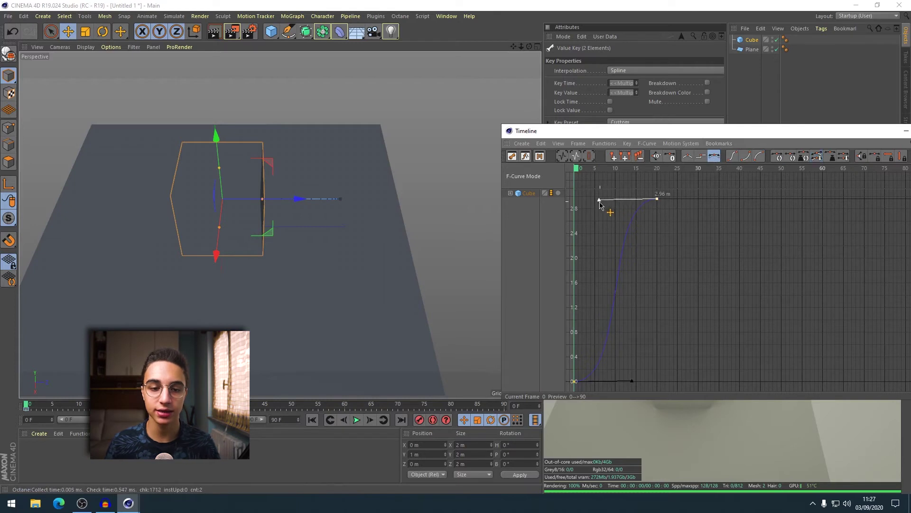
click(330, 420)
click(357, 420)
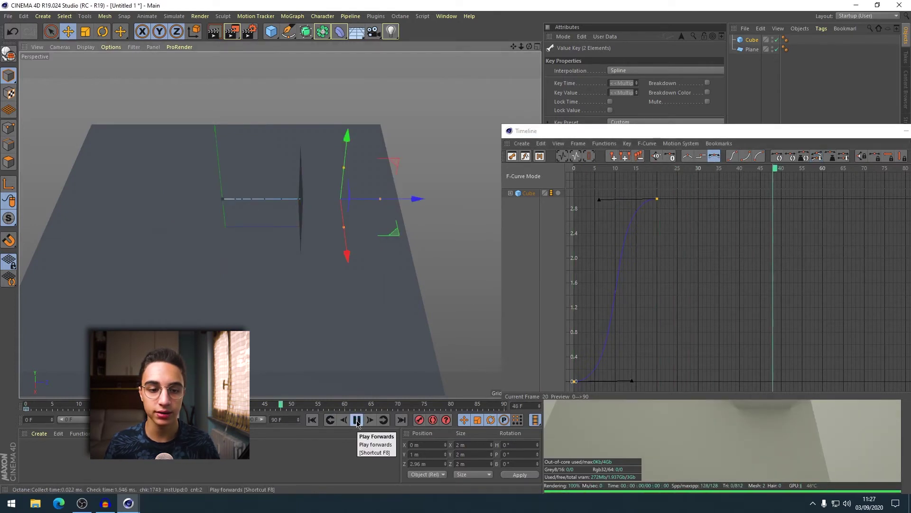
click(357, 420)
drag(89, 400, 71, 400)
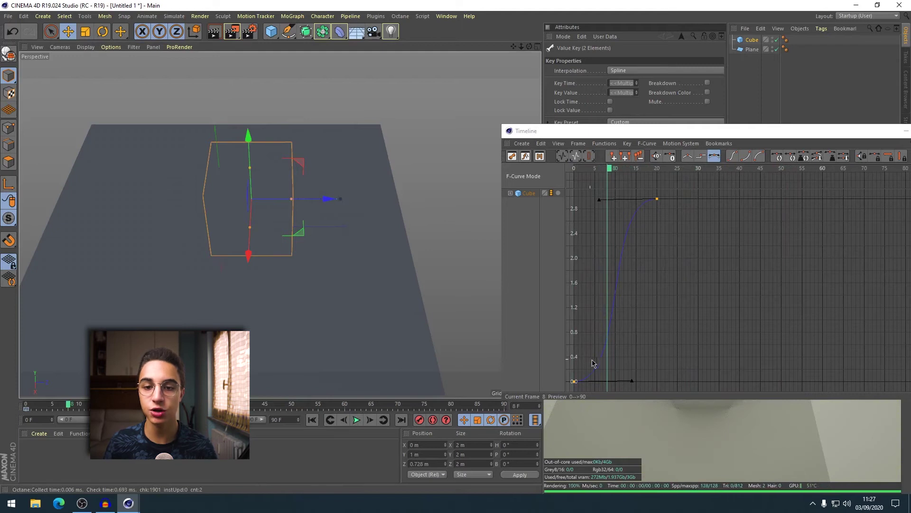
Step: Play the cube animation from frame 0 to review the motion given by the S-shaped position curve
click(312, 420)
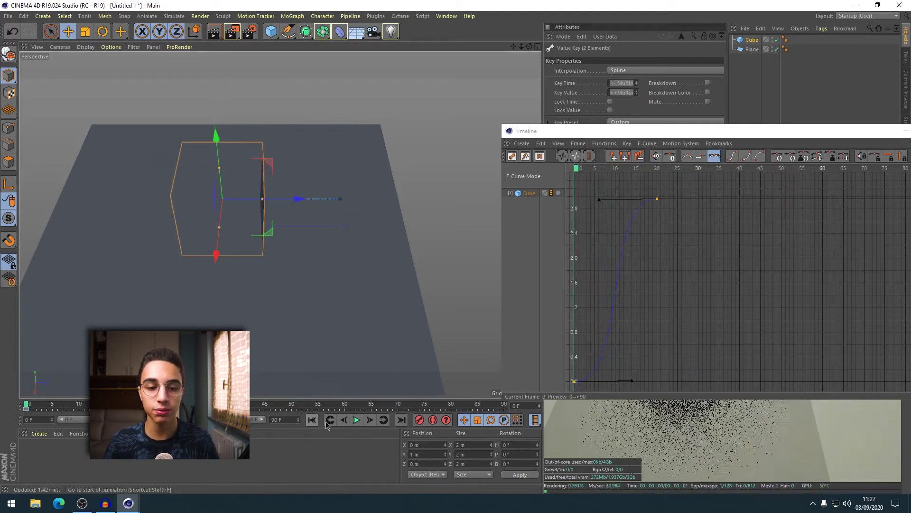
click(356, 419)
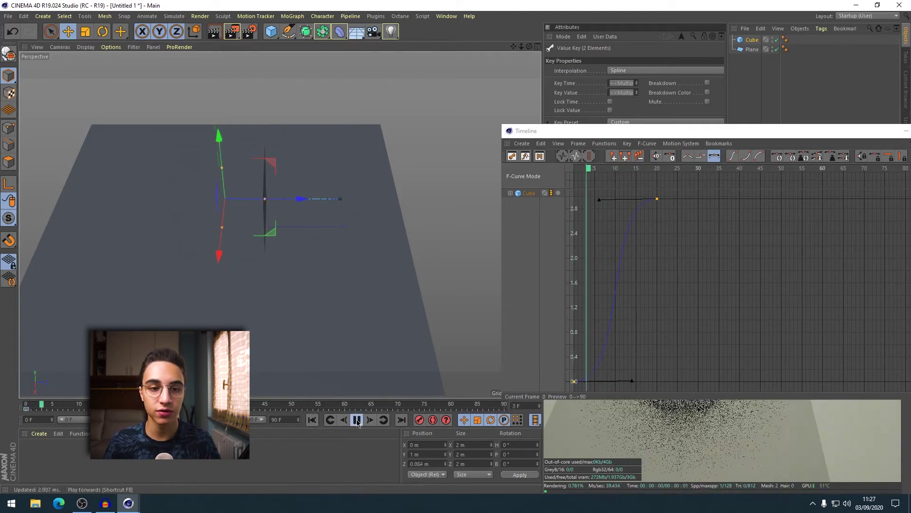
click(356, 420)
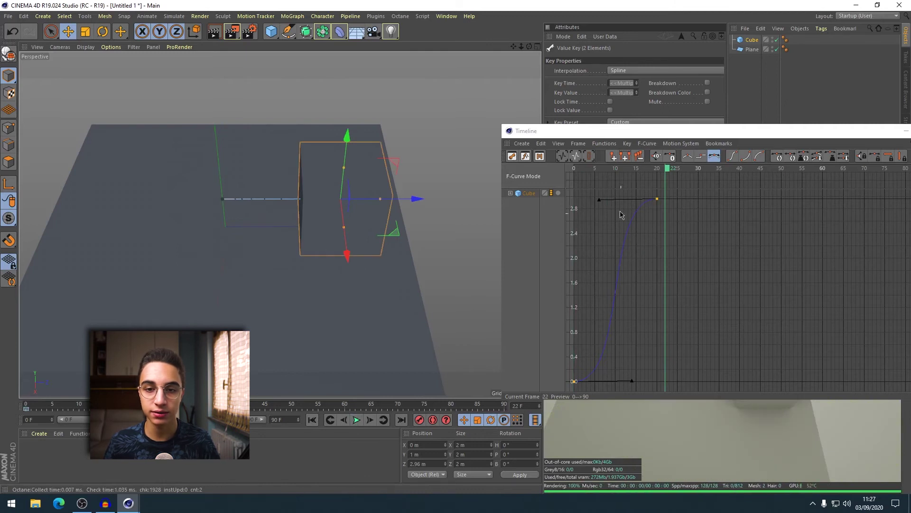
Step: Turn both position keys' tangent handles vertical for a fast-slow-fast curve and replay the animation from frame 0
drag(600, 200, 645, 225)
click(311, 420)
click(357, 419)
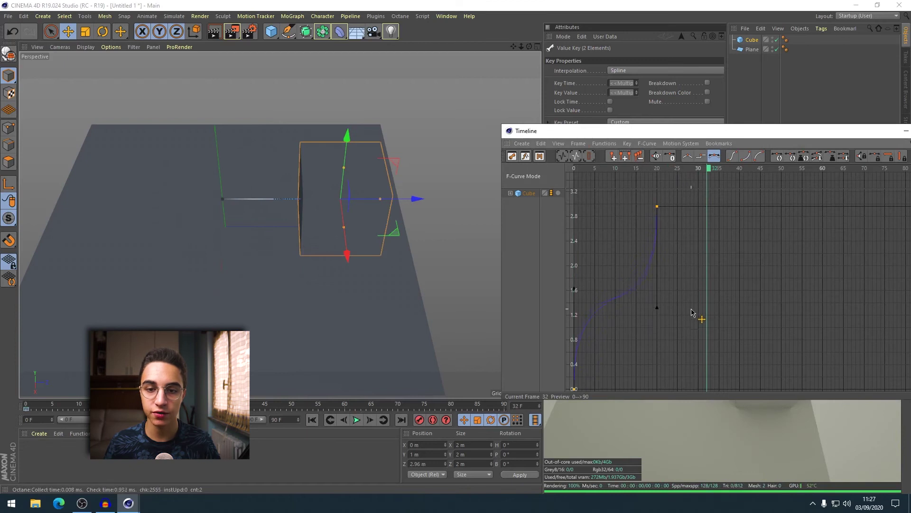
click(312, 419)
click(356, 419)
click(357, 419)
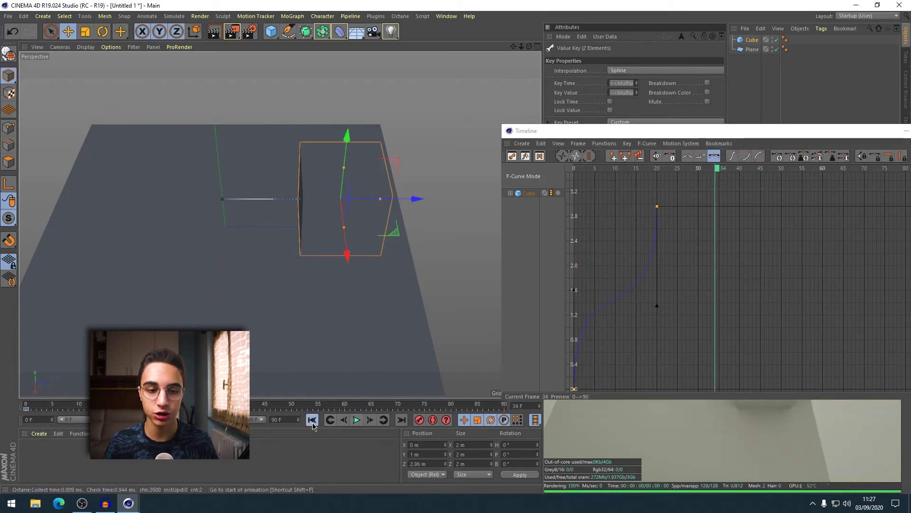
click(312, 421)
click(358, 421)
click(357, 421)
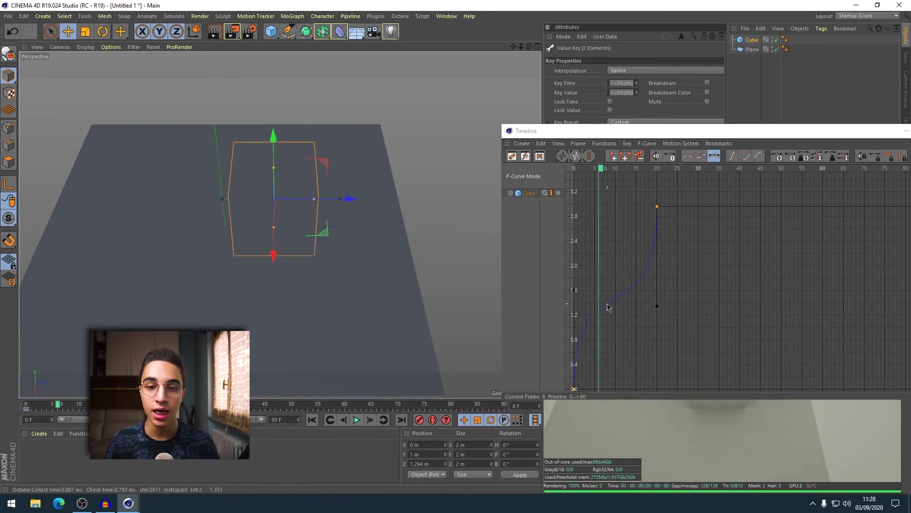
Step: Reshape the position curve back into an S, extending the first key's tangent to 15.9 F and 0.407 m, and play it from frame 0
drag(602, 170, 651, 182)
click(658, 206)
drag(657, 308, 630, 246)
click(574, 388)
drag(631, 366, 653, 367)
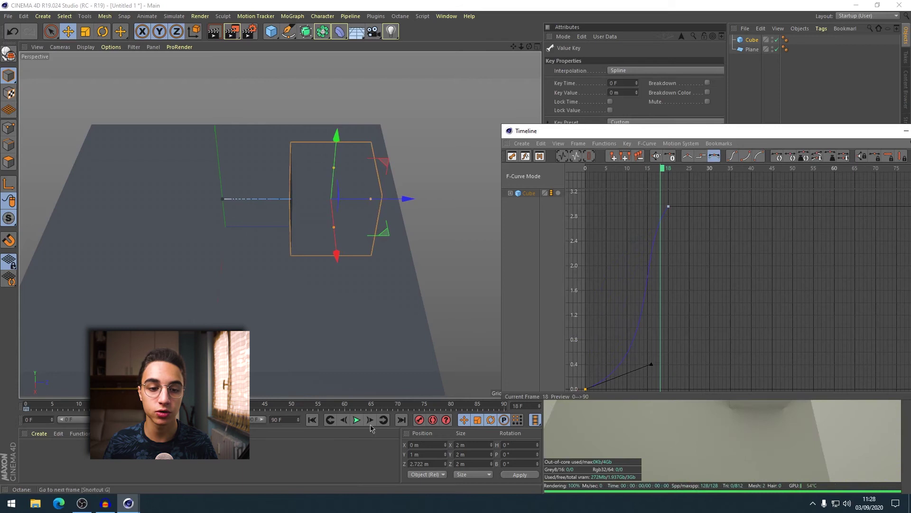
click(314, 423)
click(357, 421)
click(356, 420)
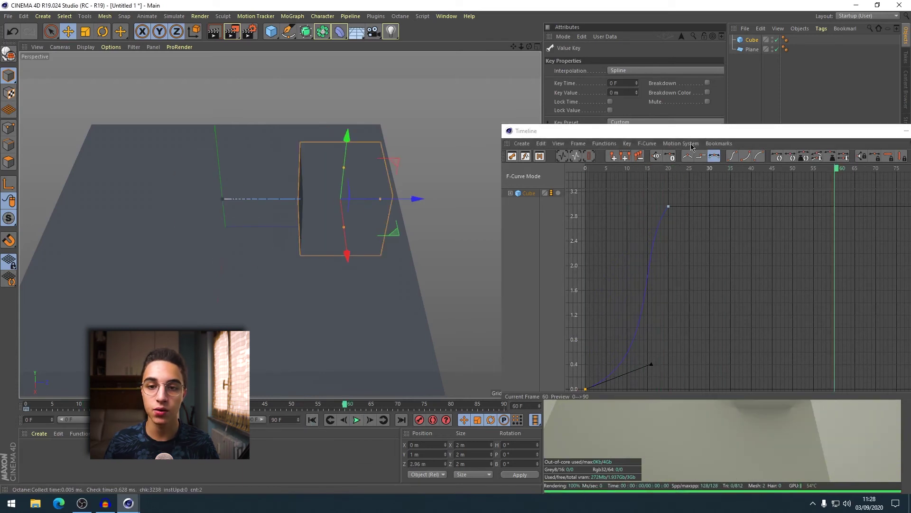
Step: Delete the plane from the scene and remove the cube's Z position keyframes
drag(698, 132, 568, 141)
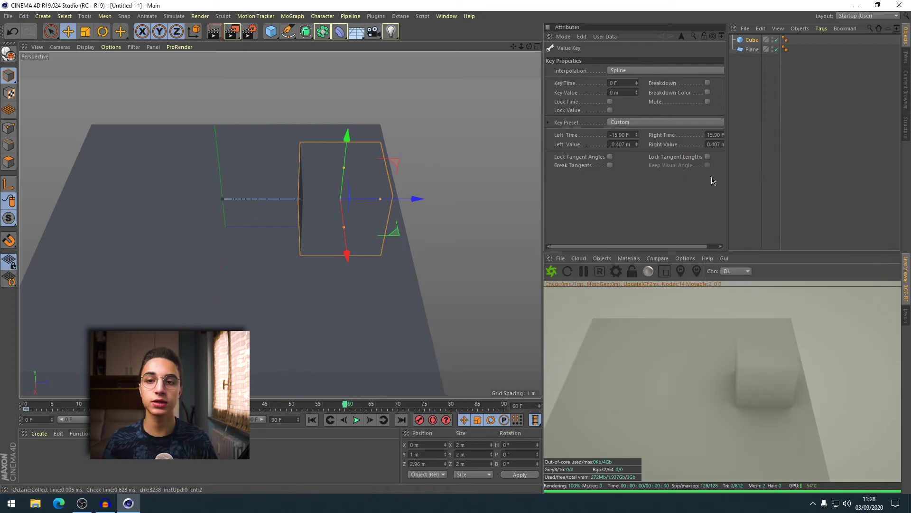
click(752, 40)
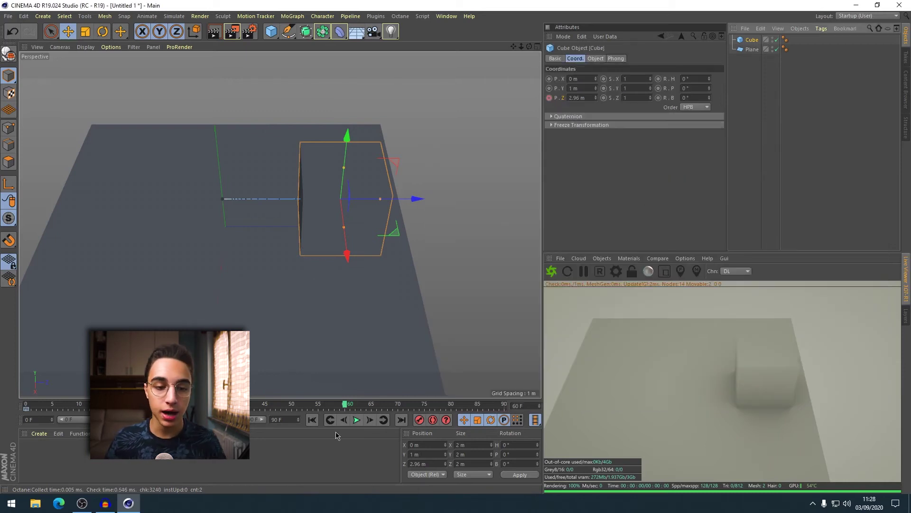
click(312, 419)
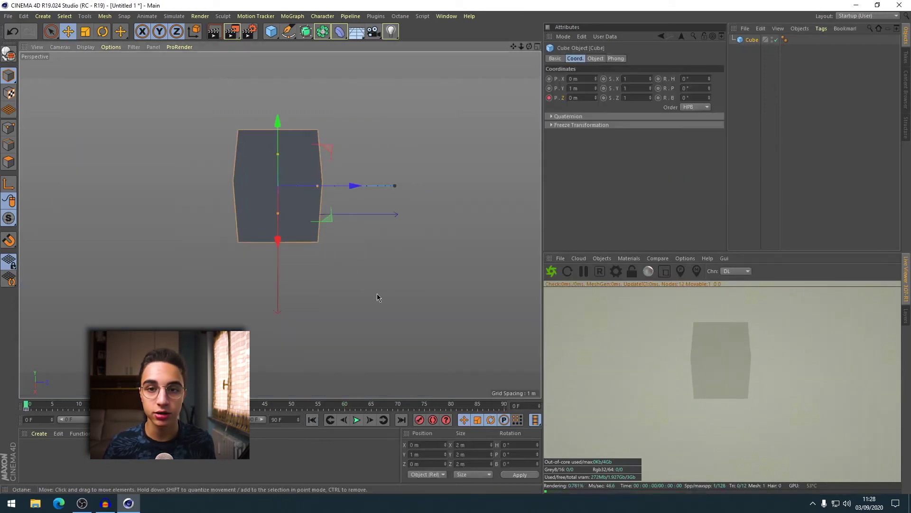
click(286, 223)
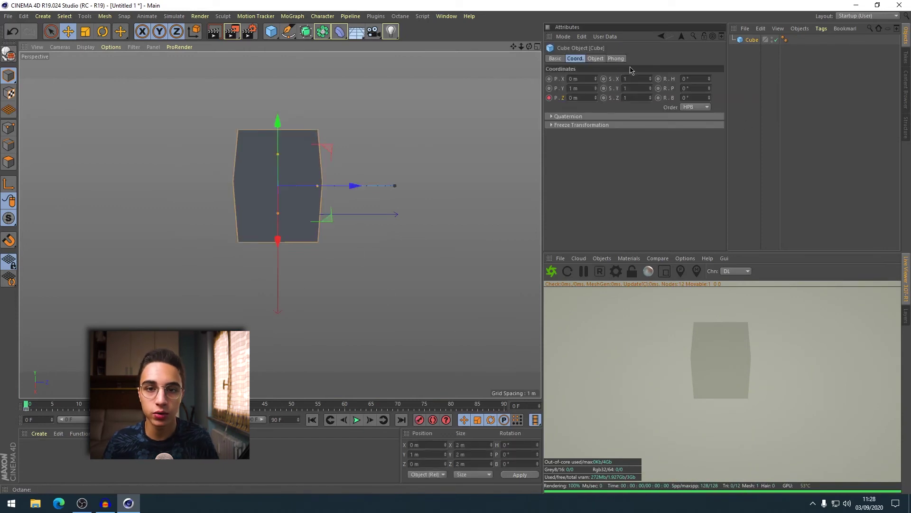
click(551, 100)
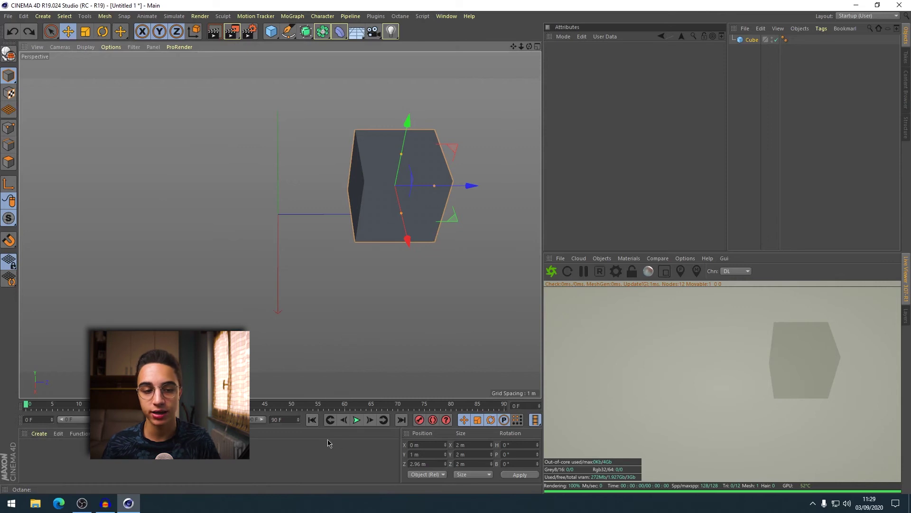
click(290, 352)
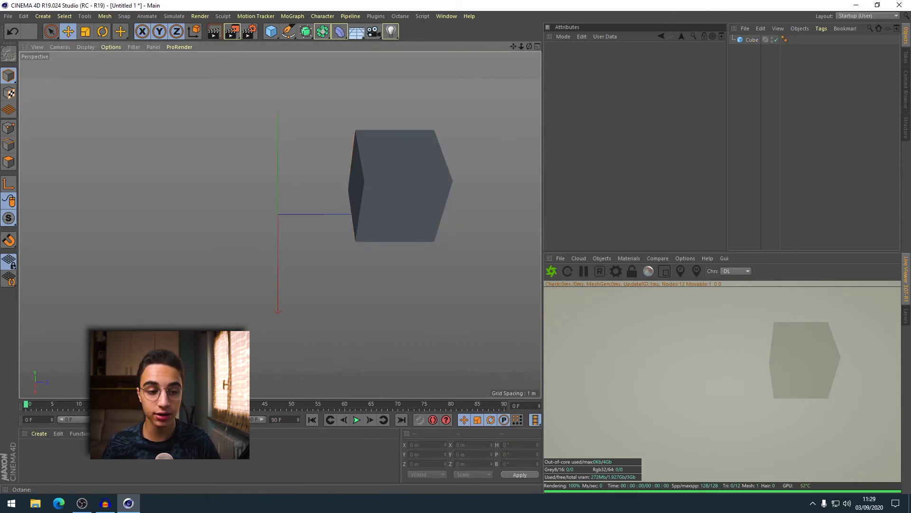
Step: Play the animation to check the cube's motion, and move the cube back to about Z -0.021 m at frame 0
click(751, 40)
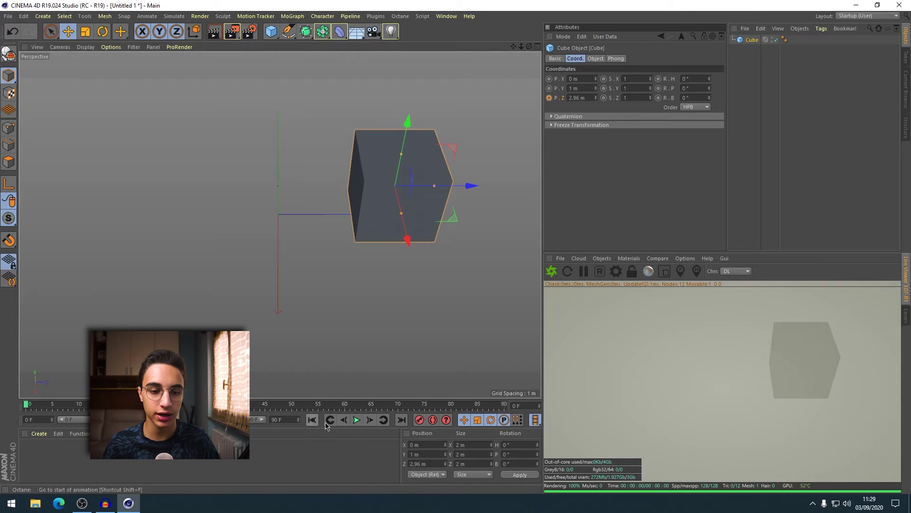
click(357, 420)
click(357, 420)
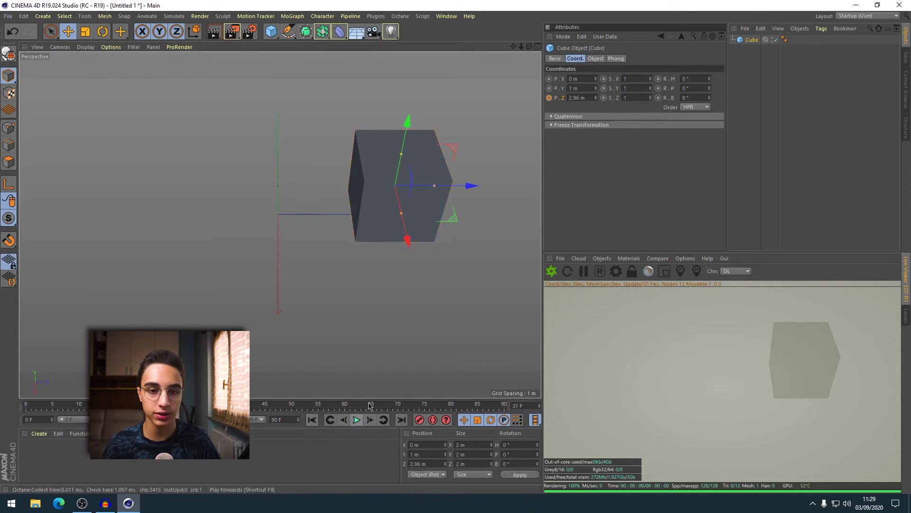
key(shift+f)
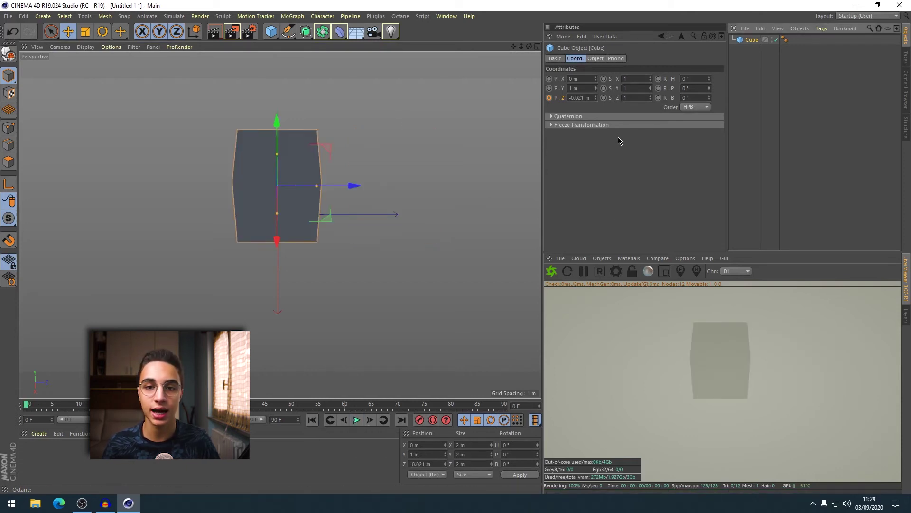
Step: Keyframe the cube's Y scale at 1 on frame 0 and at 3.1 on frame 30
ctrl+click(604, 88)
click(42, 407)
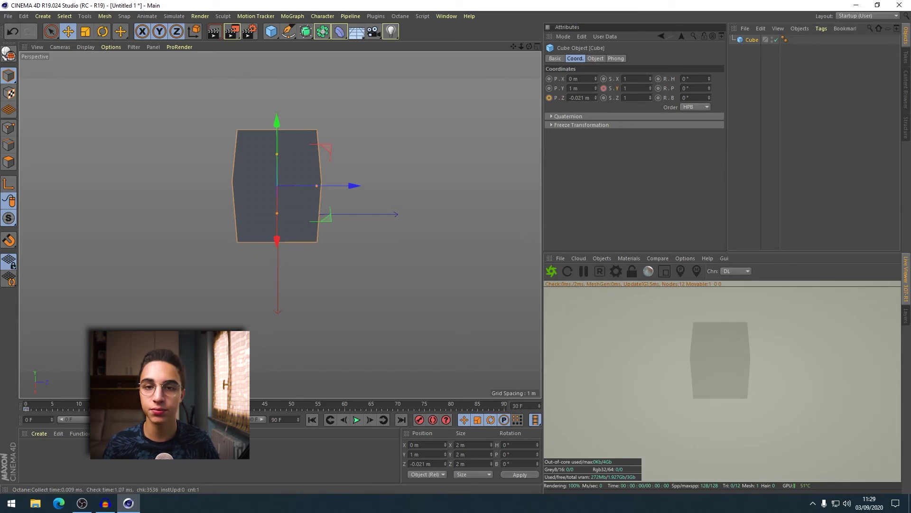
drag(650, 90, 596, 93)
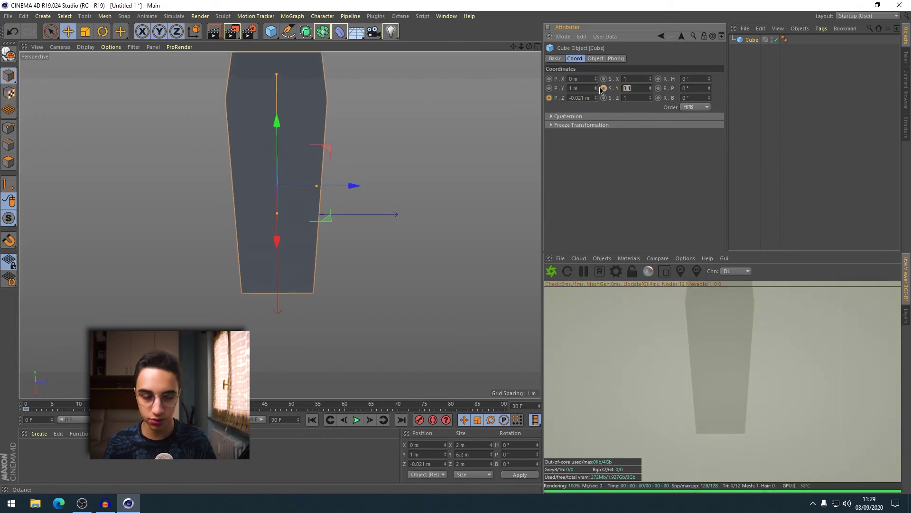
key(Return)
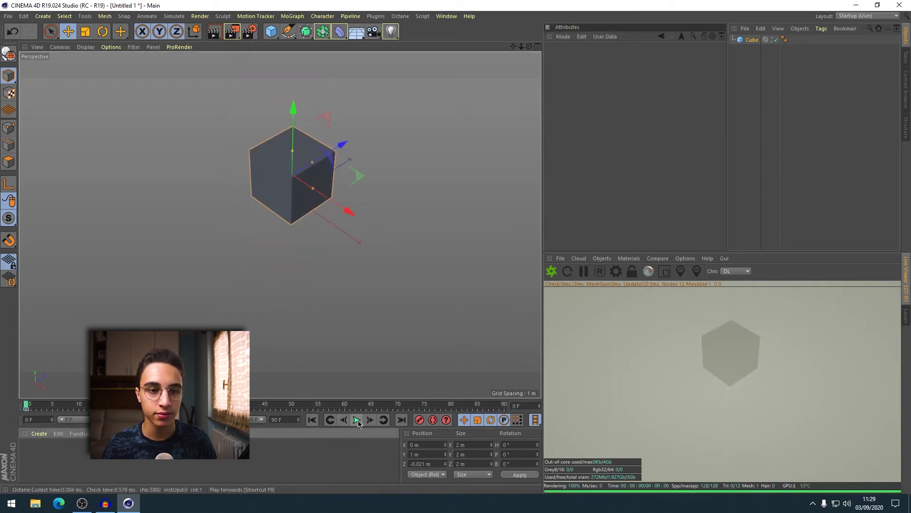
Step: Play the Y scale animation from frame 0 and scrub through its first frames
click(357, 420)
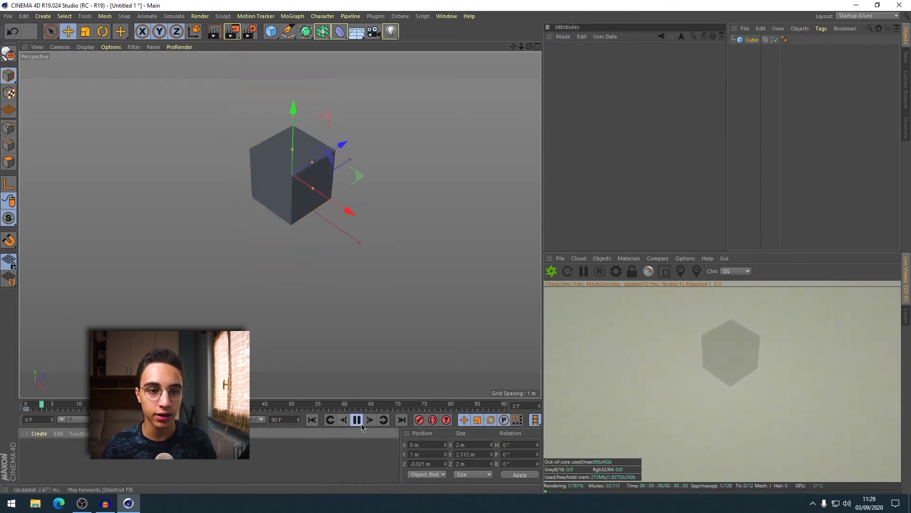
click(29, 408)
mouse_move(24, 410)
mouse_down()
mouse_move(217, 408)
mouse_move(29, 407)
mouse_up()
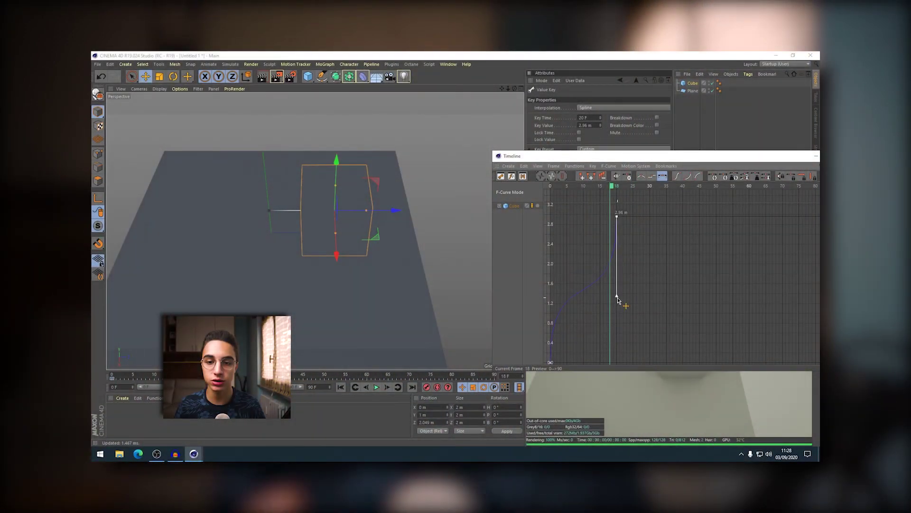
drag(620, 300, 580, 240)
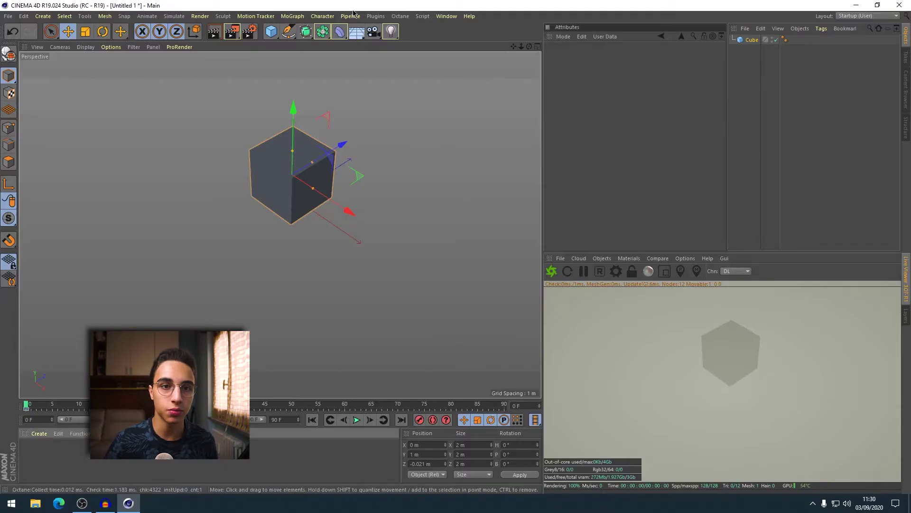
Step: Add an omni light and position it above and beside the cube at about X 2.2 m, Y 4.84 m
click(390, 31)
click(424, 45)
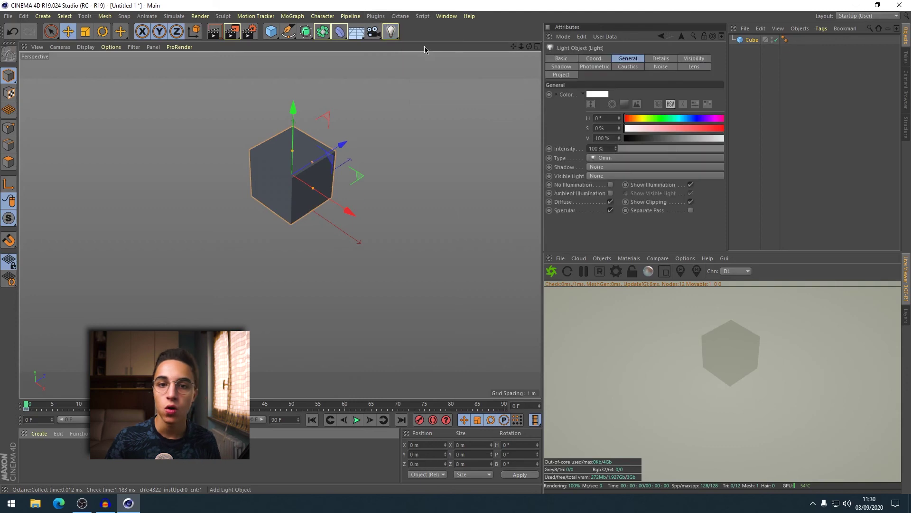
drag(293, 175, 295, 54)
middle_click(309, 210)
middle_click(264, 132)
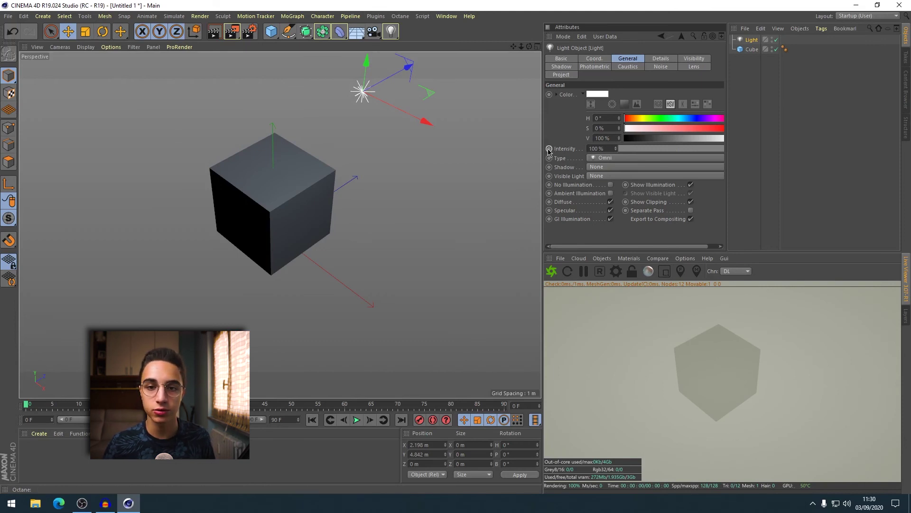
Step: Set the light's intensity to 25 % and record a keyframe for it at frame 0
click(603, 148)
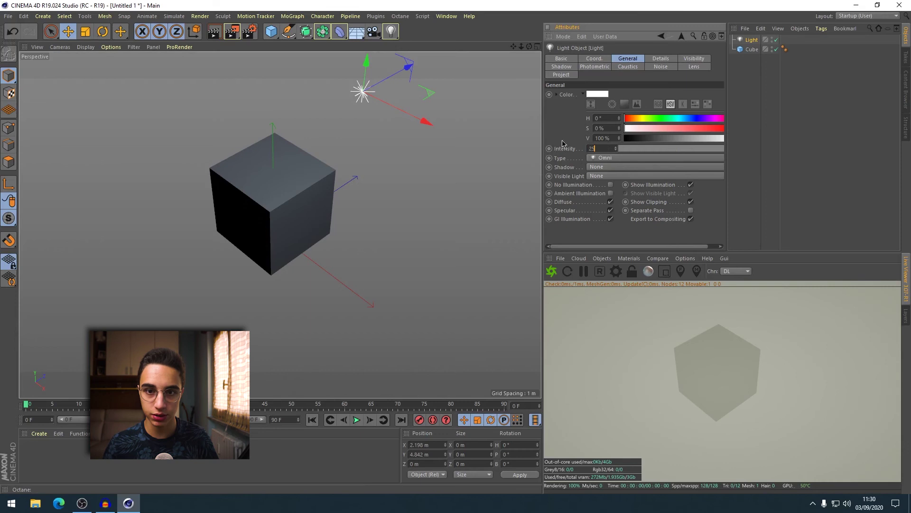
text(25)
key(Return)
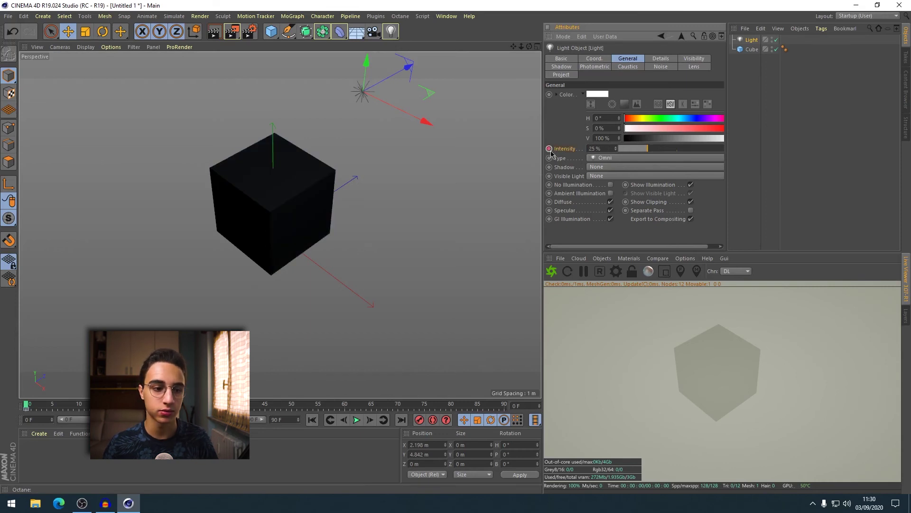
Step: Set the light's intensity to 100 % at frame 30 and record a keyframe for it
drag(29, 407, 185, 407)
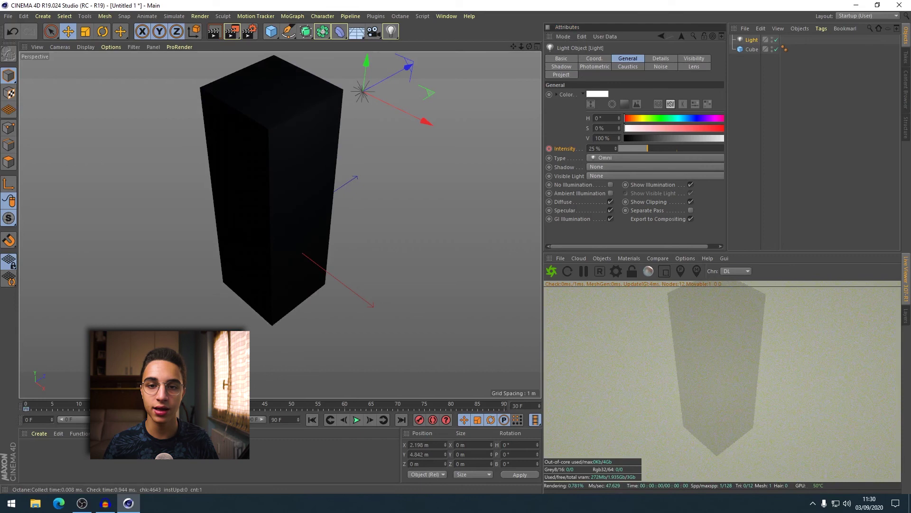
click(594, 149)
text(100)
key(Return)
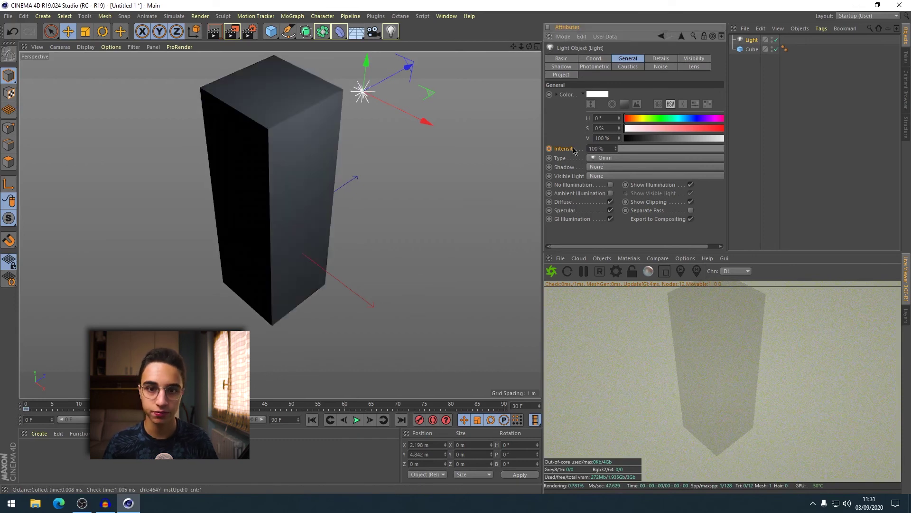
click(550, 149)
Step: Scrub the timeline from frame 0 to review the combined light intensity and cube scale animation
click(312, 421)
drag(29, 406, 132, 404)
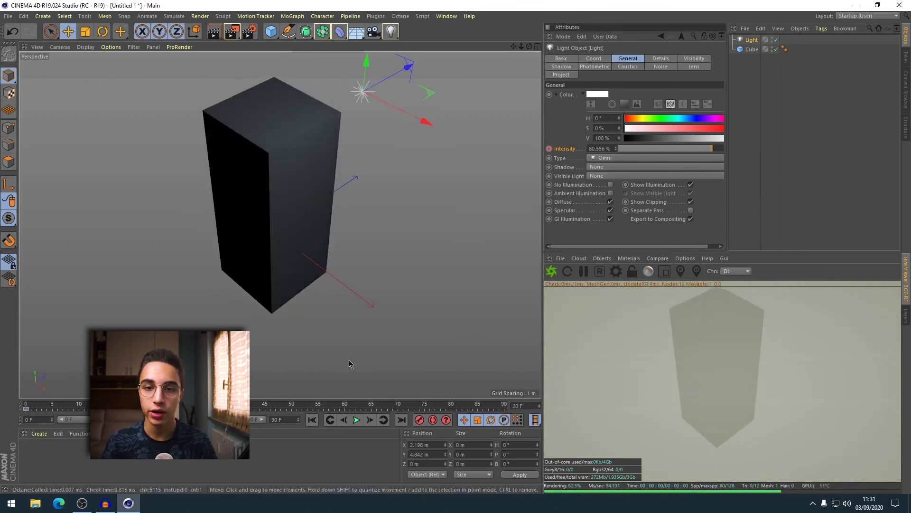
drag(36, 403, 142, 405)
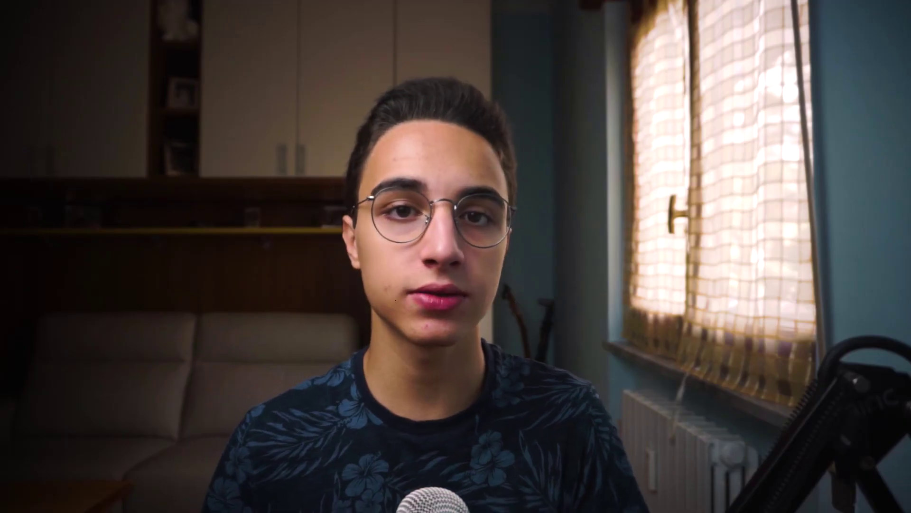